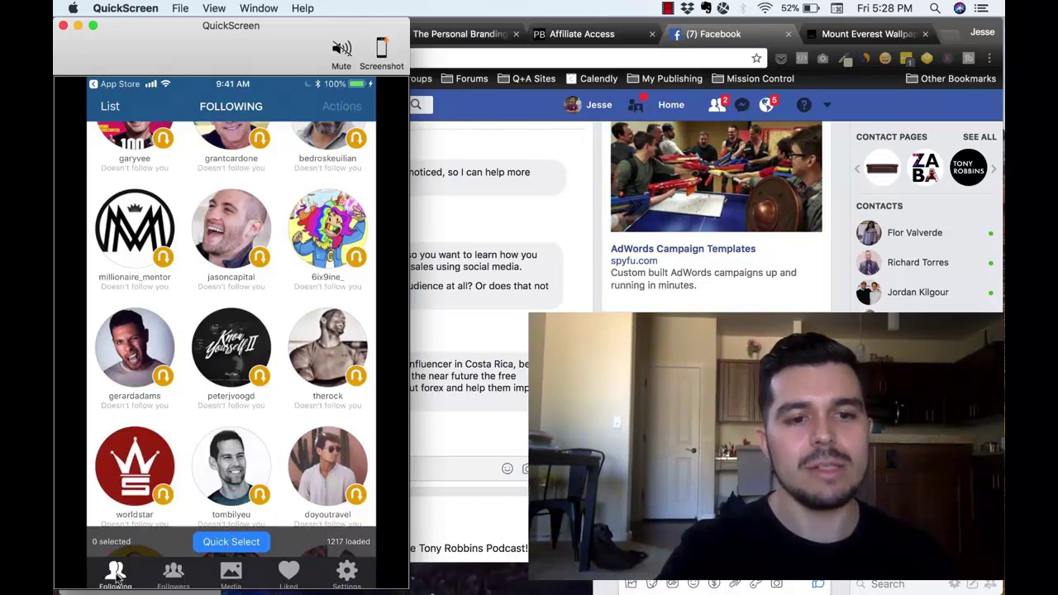
Show the Followers list, then dismiss its Actions sheet without choosing an action.
click(173, 573)
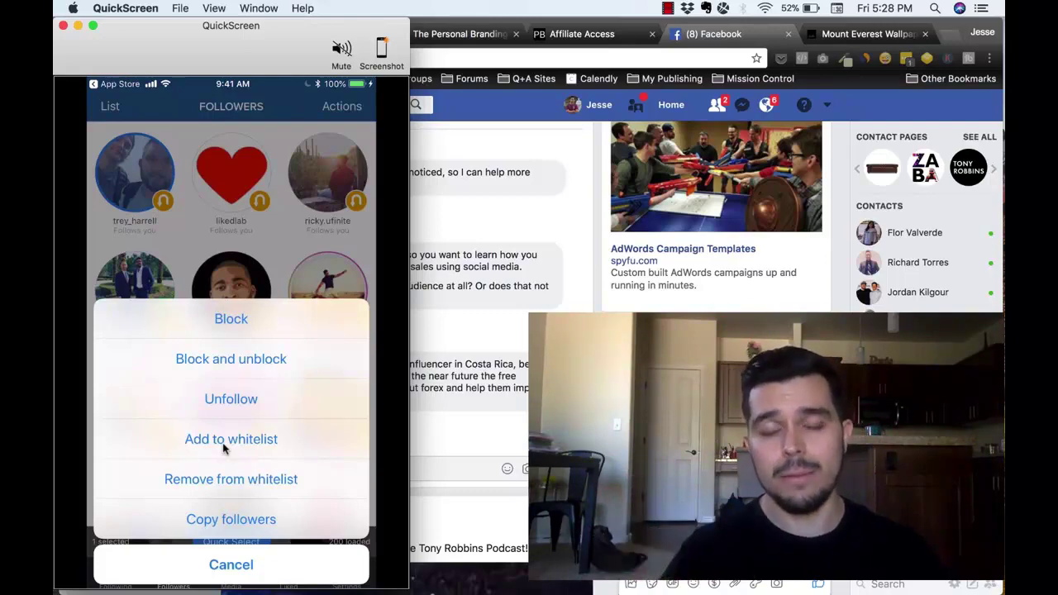
click(267, 333)
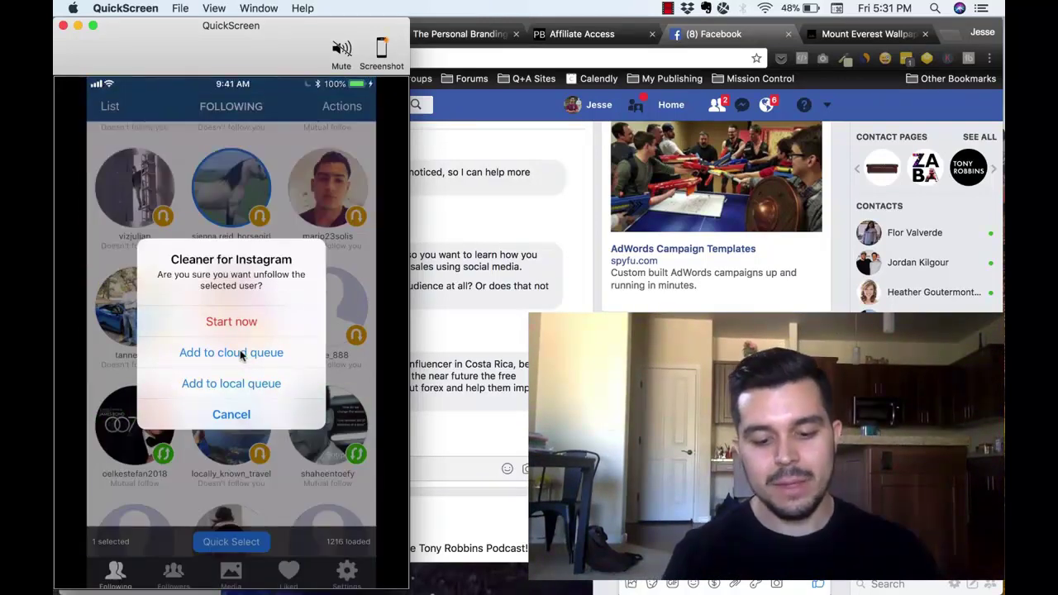
Choose Add to cloud queue, then view the upgrades including the $4.99 Cloud Upgrade.
click(241, 353)
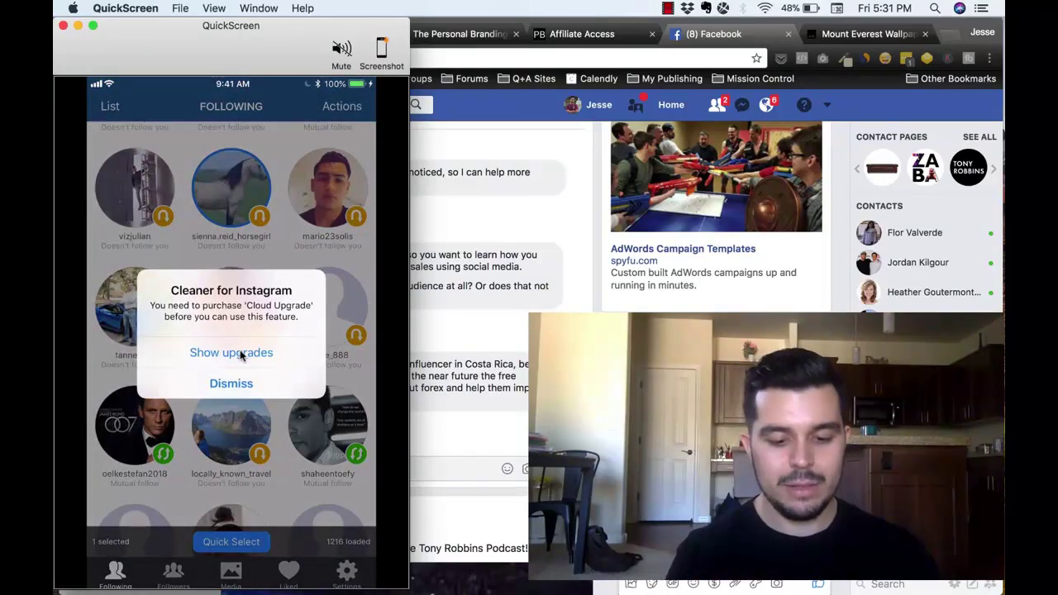
click(240, 353)
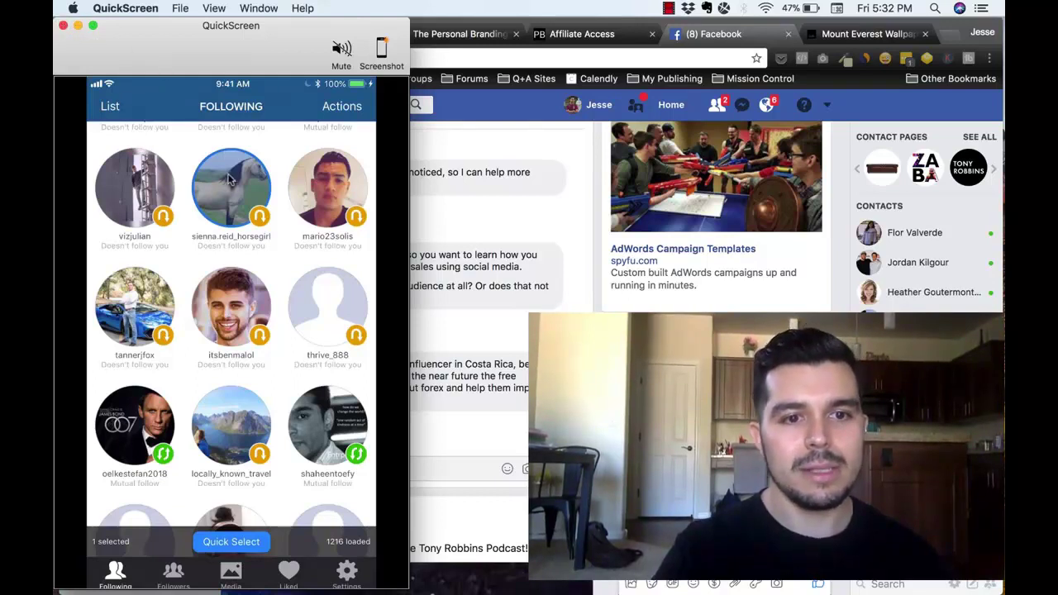
Scroll down through the Following grid of followed accounts.
scroll(248, 348, down, 3)
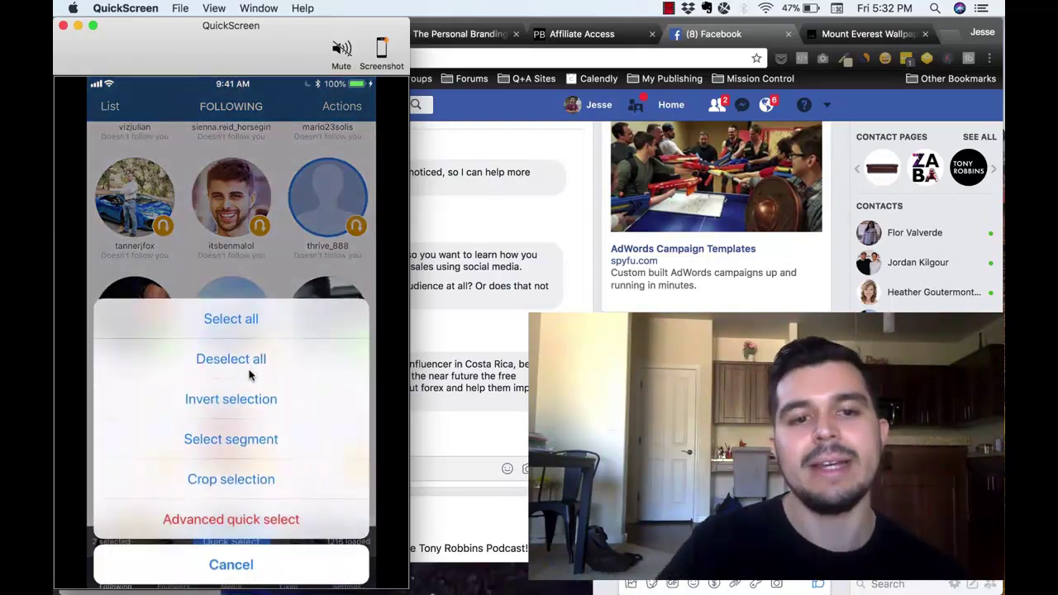
Show advanced selection for non-followers, ghost followers, inactive users and users without photos.
click(228, 517)
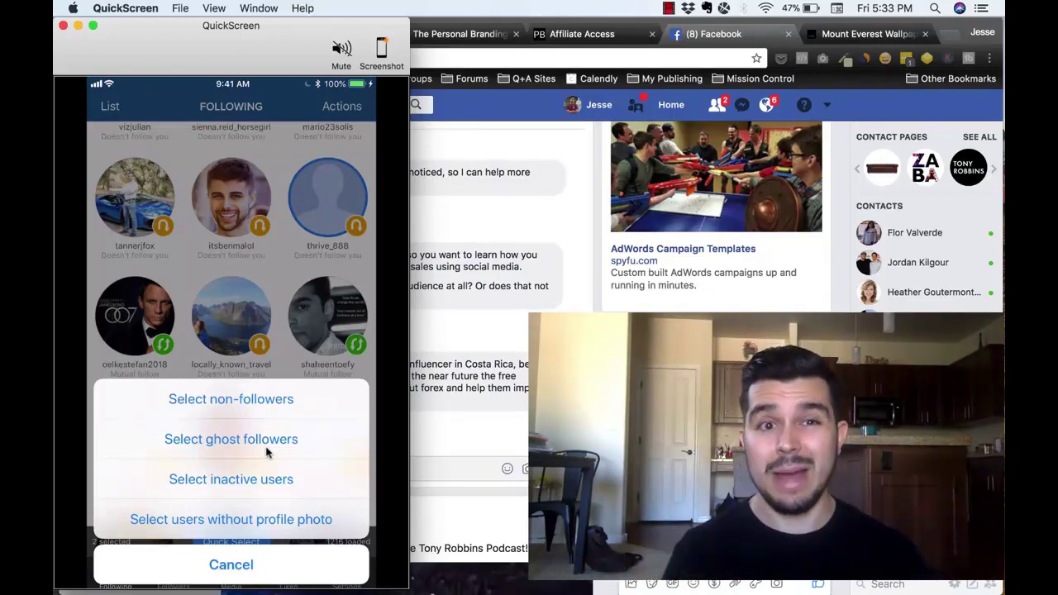
Cancel the advanced quick select sheet, keeping the two selected accounts.
click(271, 262)
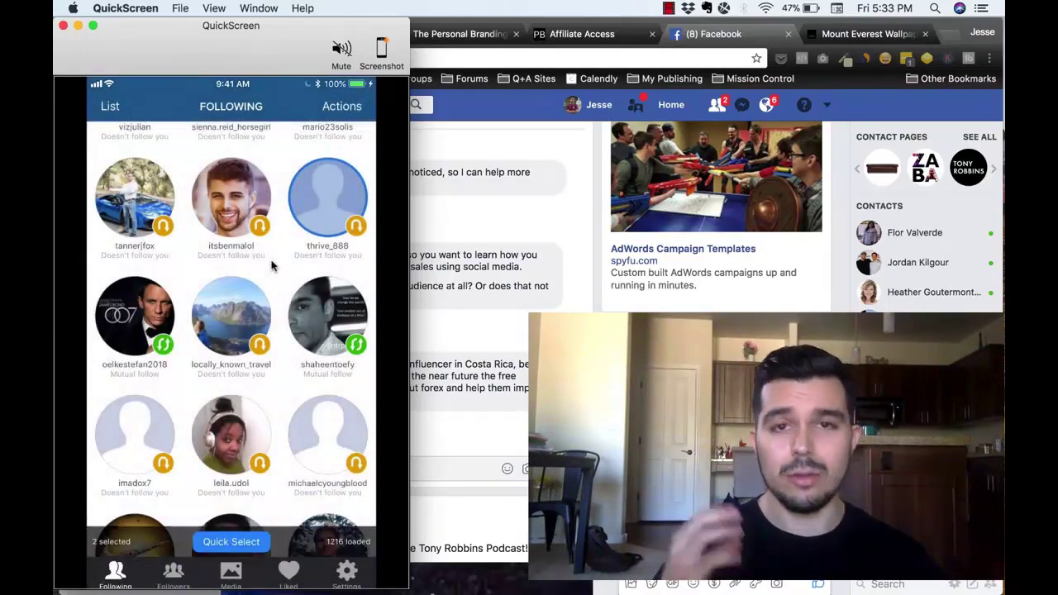